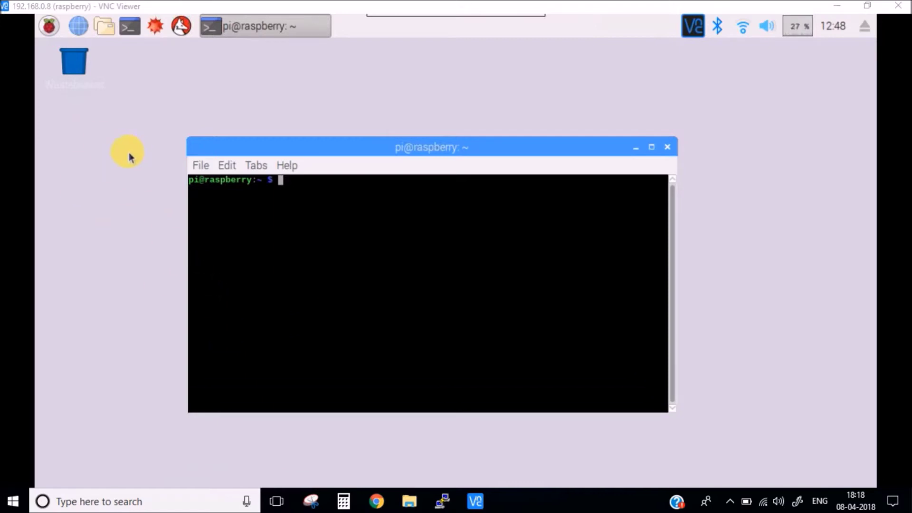
- Inspect the Raspberry Pi Configuration entry among the Preferences items of the main menu
click(44, 32)
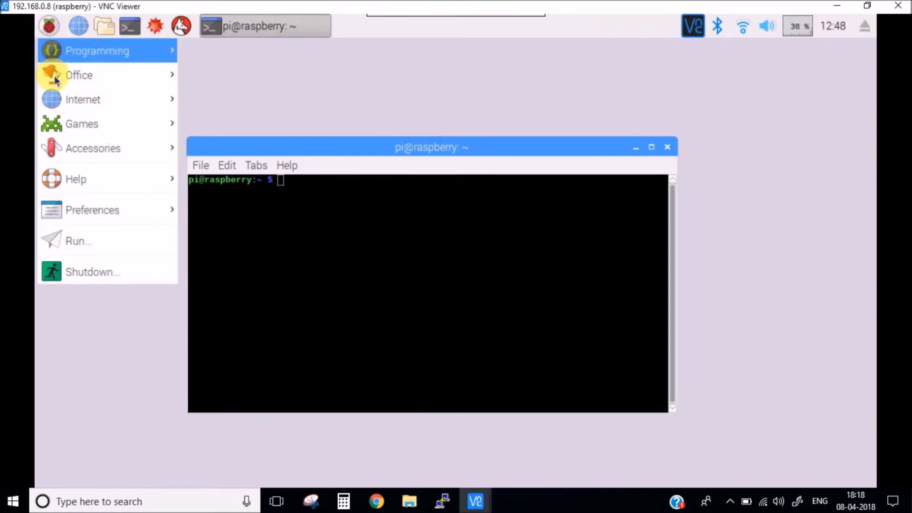
mouse_move(125, 214)
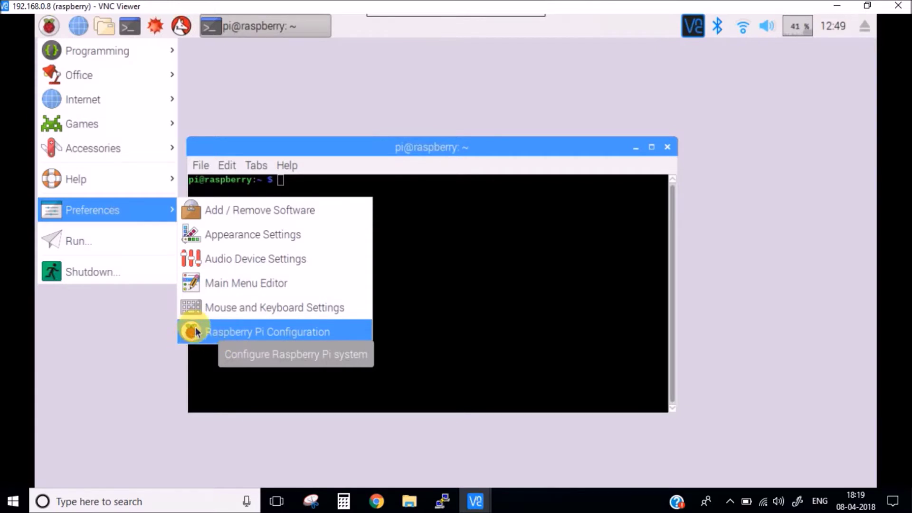
click(428, 236)
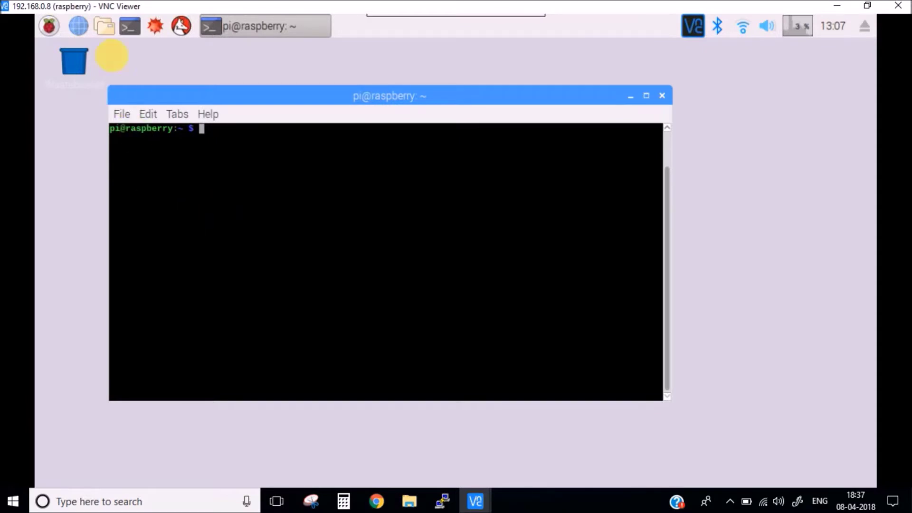
- Check the MenuIcon.jpg and splash.png image files in the /home/pi folder, leaving the file manager closed
click(104, 26)
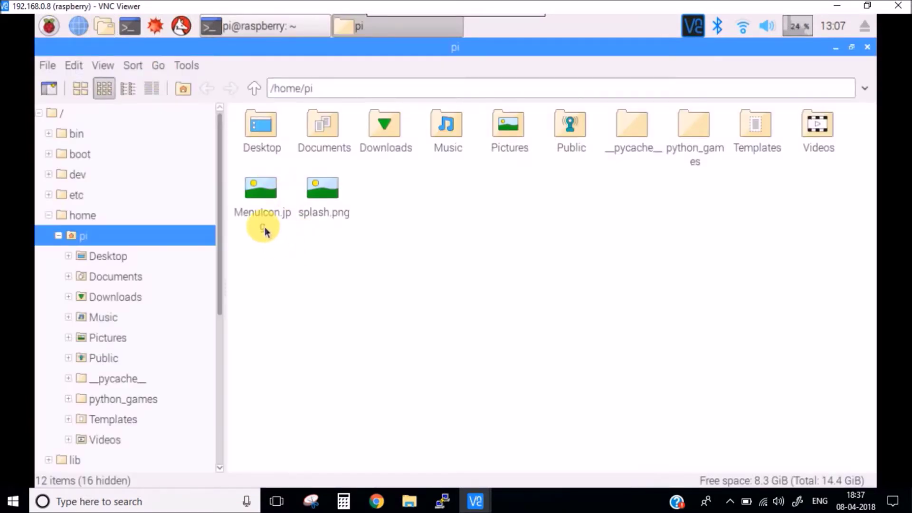
click(263, 221)
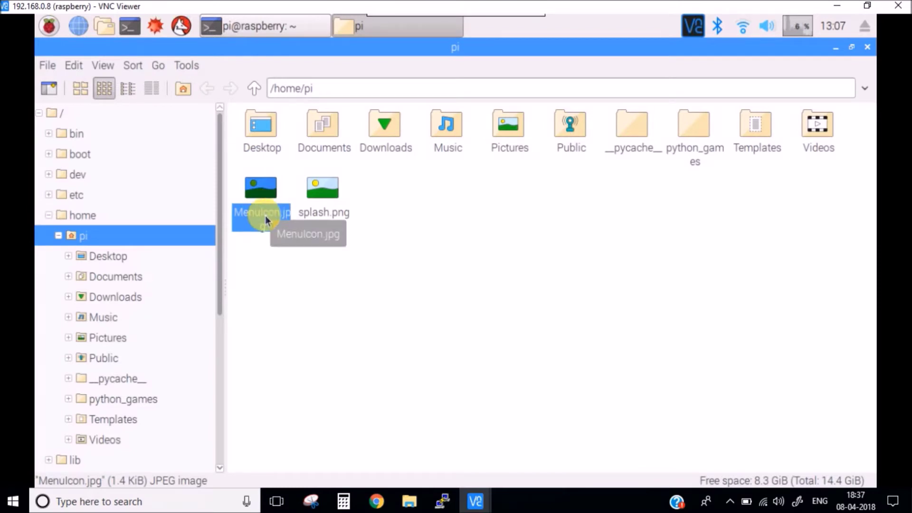
click(322, 195)
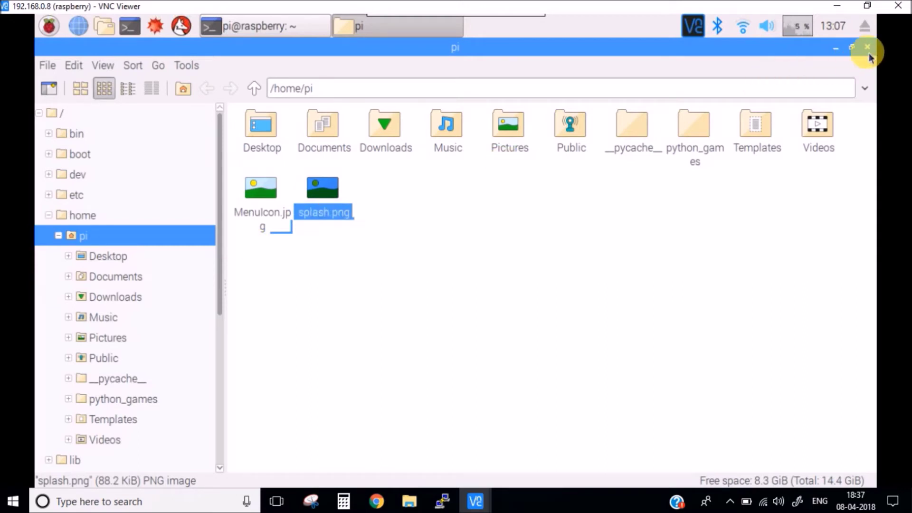
key(alt+F4)
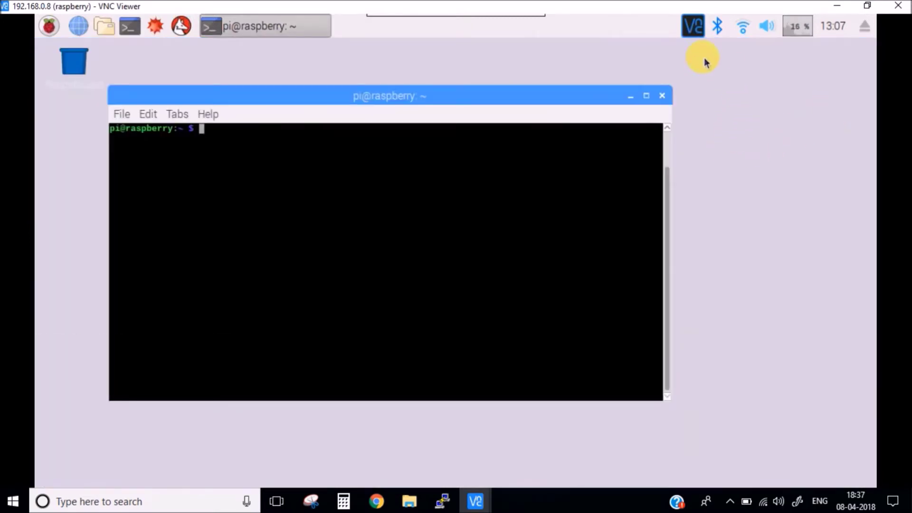
- Set splash.png from the pi home folder as the desktop picture in the desktop preferences
right_click(730, 109)
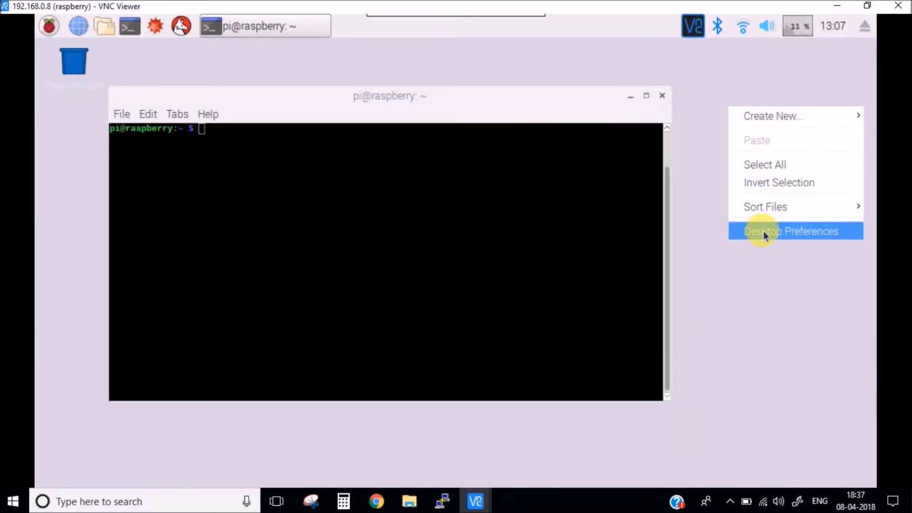
click(800, 231)
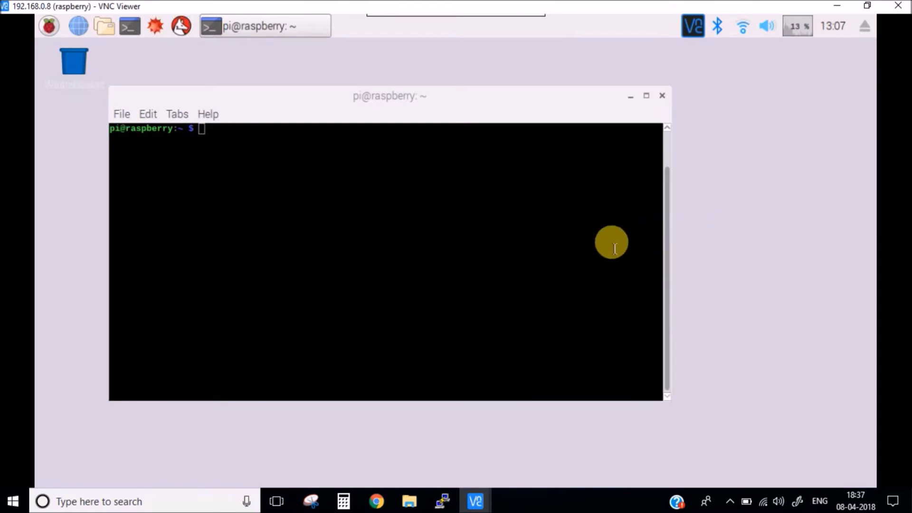
click(556, 241)
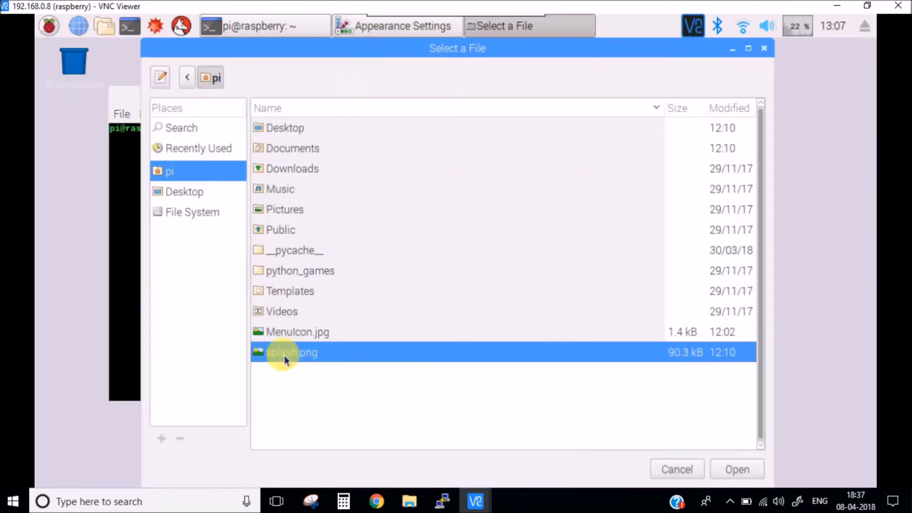
click(732, 469)
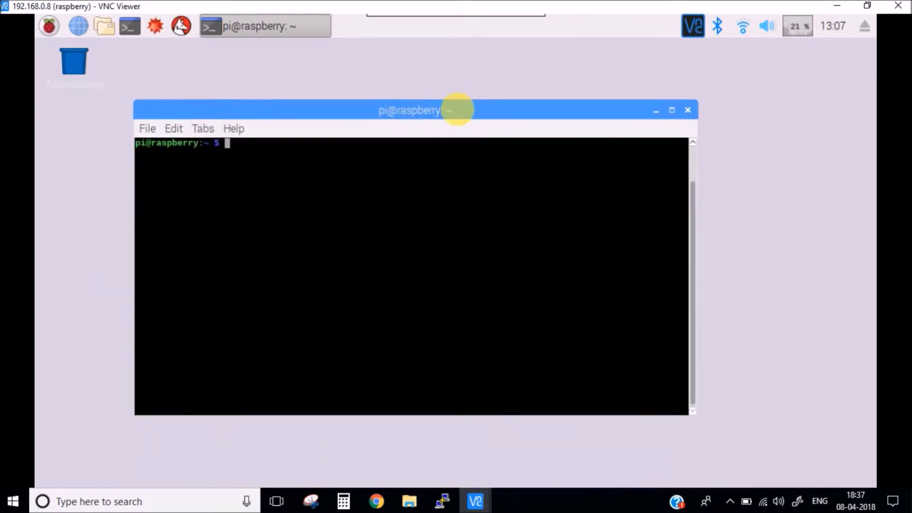
- Change the main menu's icon to MenuIcon.jpg from the pi home folder
right_click(48, 28)
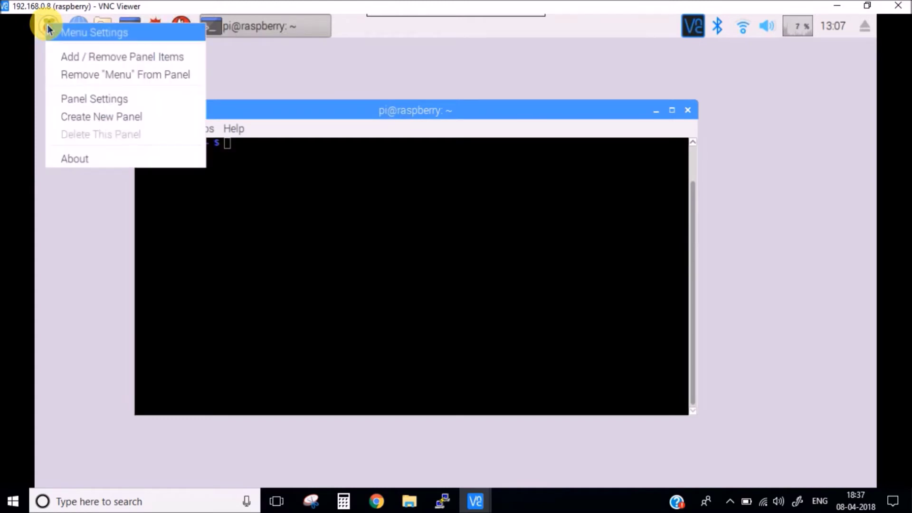
click(90, 33)
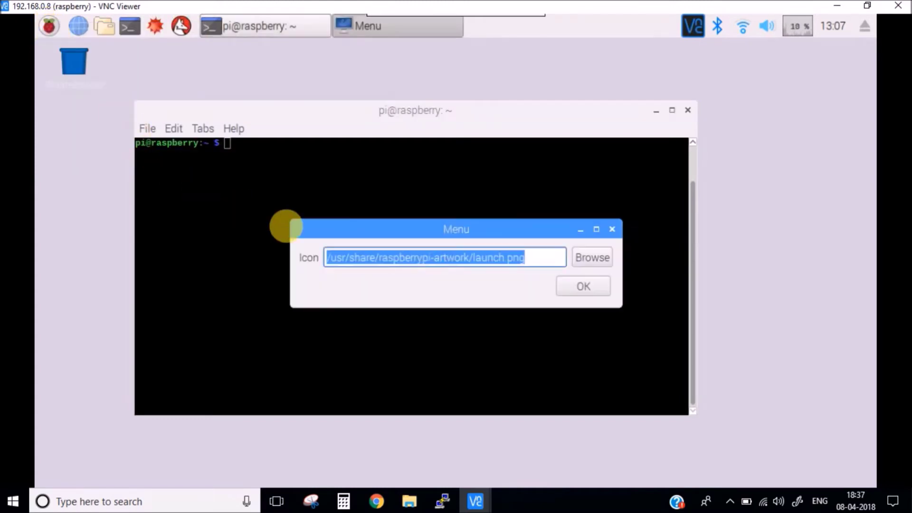
click(593, 259)
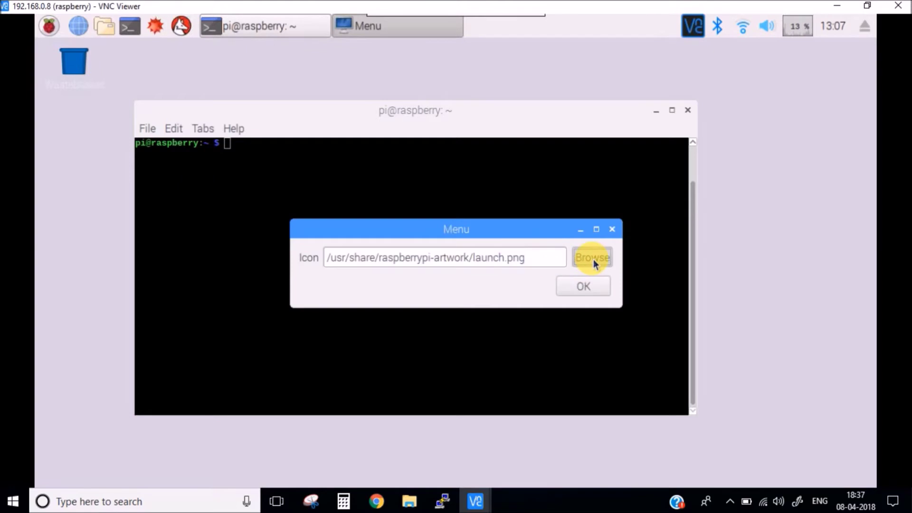
click(180, 177)
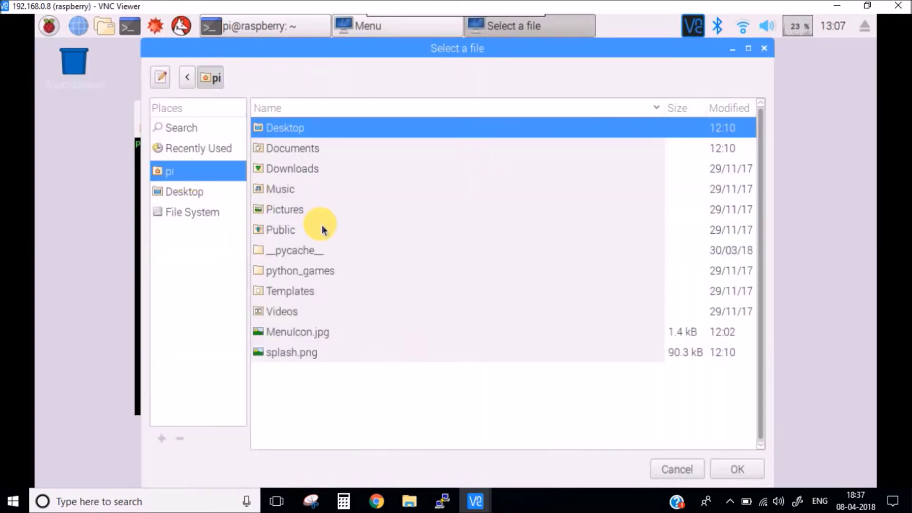
click(308, 332)
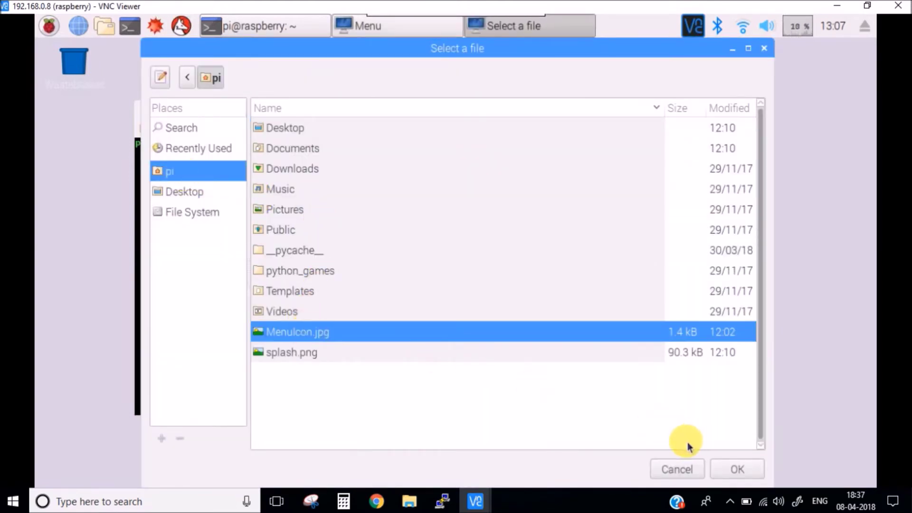
click(731, 468)
click(585, 286)
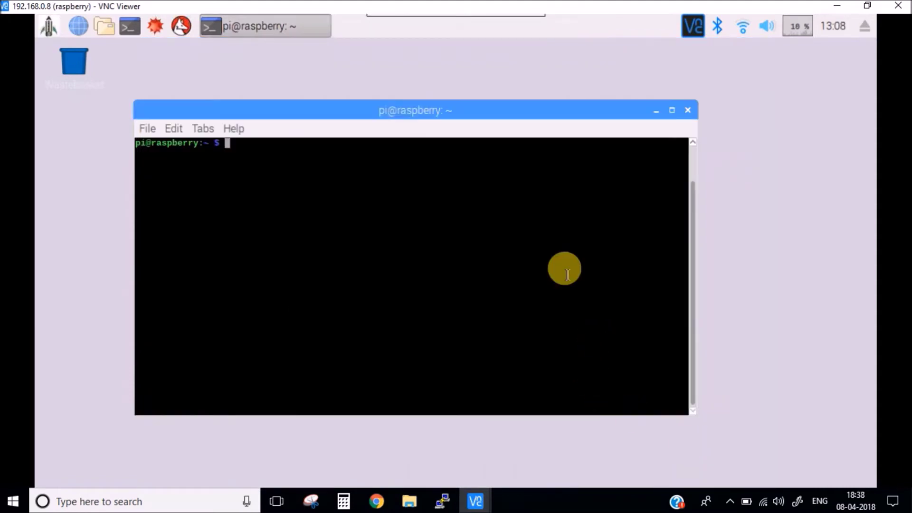
- Review the configuration entry's name and icon in the Preferences list, and return to the terminal
click(49, 27)
mouse_move(83, 216)
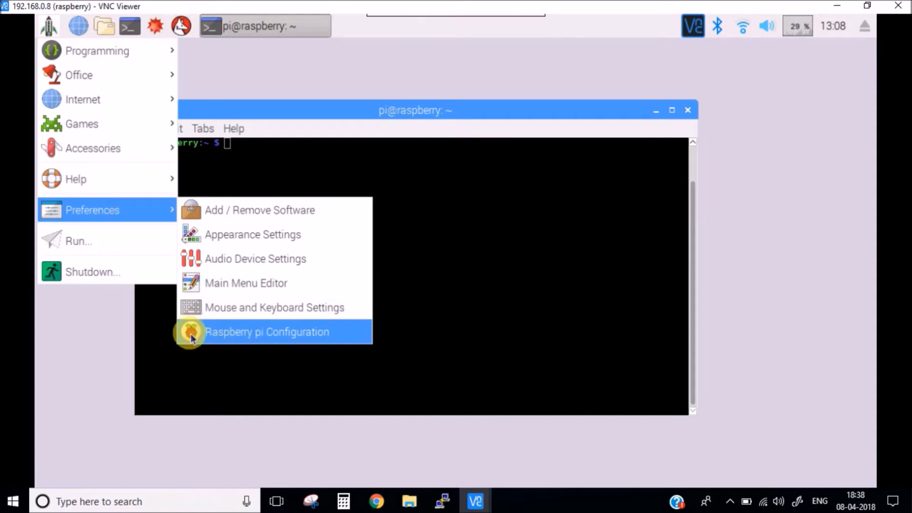
click(260, 152)
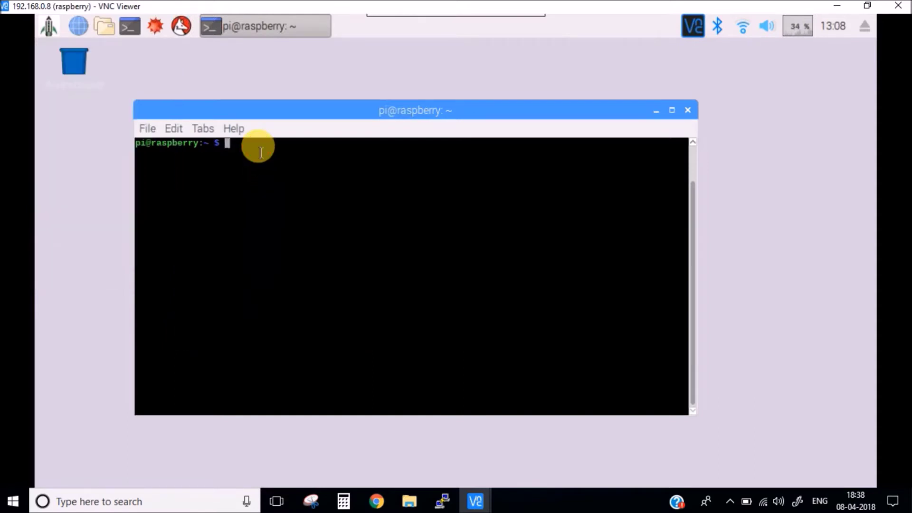
- Run sudo sed -i 's/Raspberry Pi/Rocket Systems/g' /usr/share/applications/rc_gui.desktop to rename the configuration entry
text(sudo sed -i)
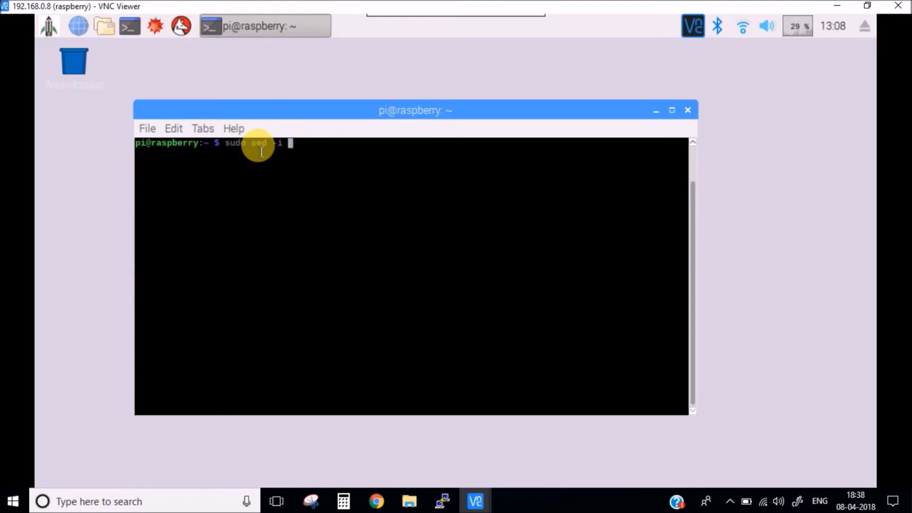
text( 's/Raspberry)
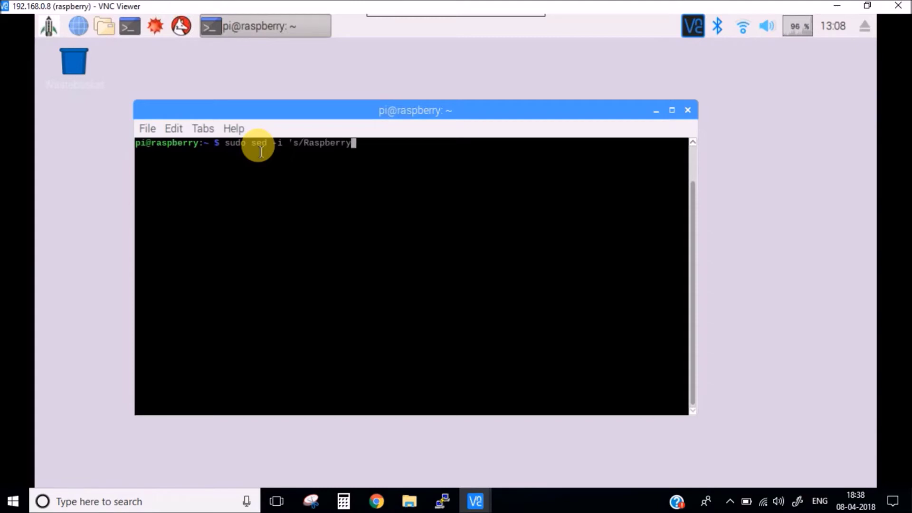
text( Pi/Rocket Systems/g' /usr/)
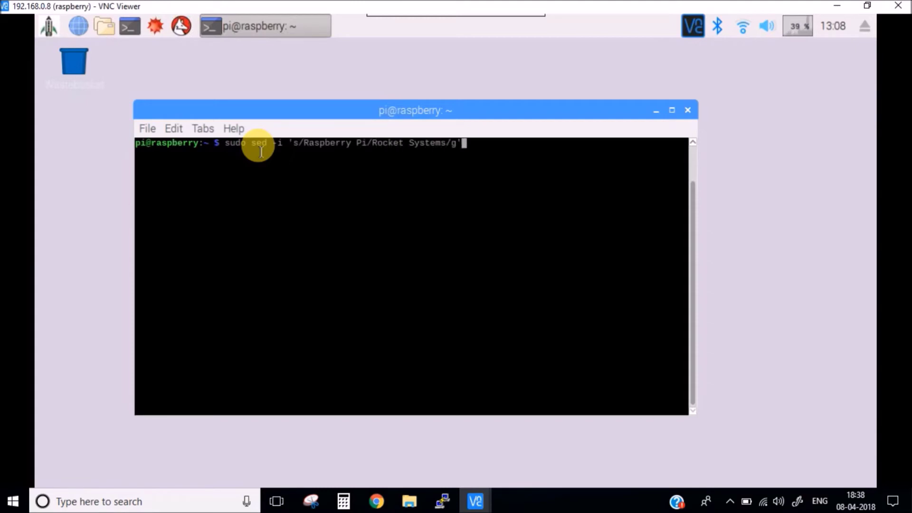
text(share/applications/rc_gui.desktop)
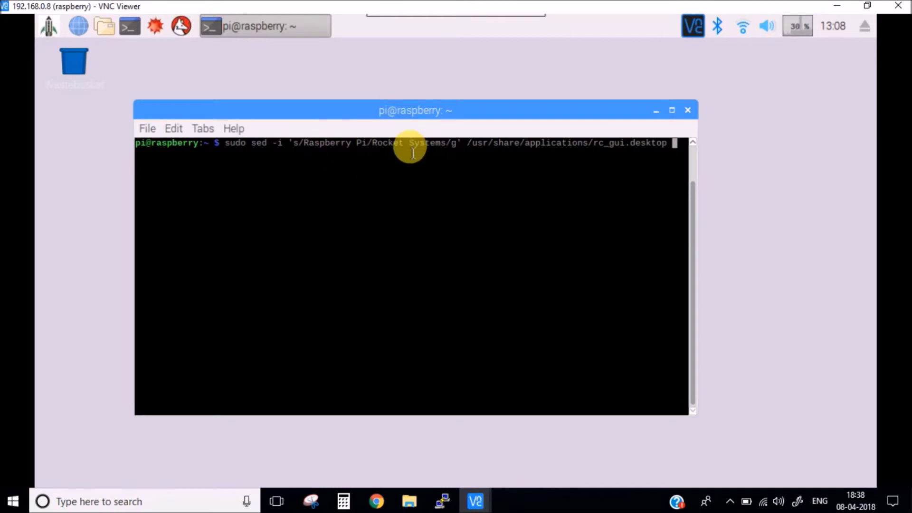
key(Return)
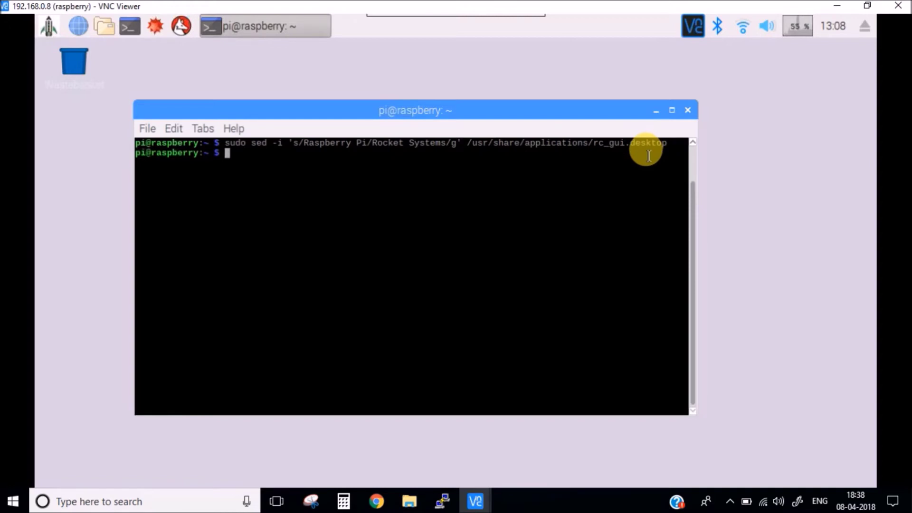
- Delete the Icon line from the configuration launcher with sudo sed -i '/Icon/d' /usr/share/applications/rc_gui.desktop
text(sudo sed -)
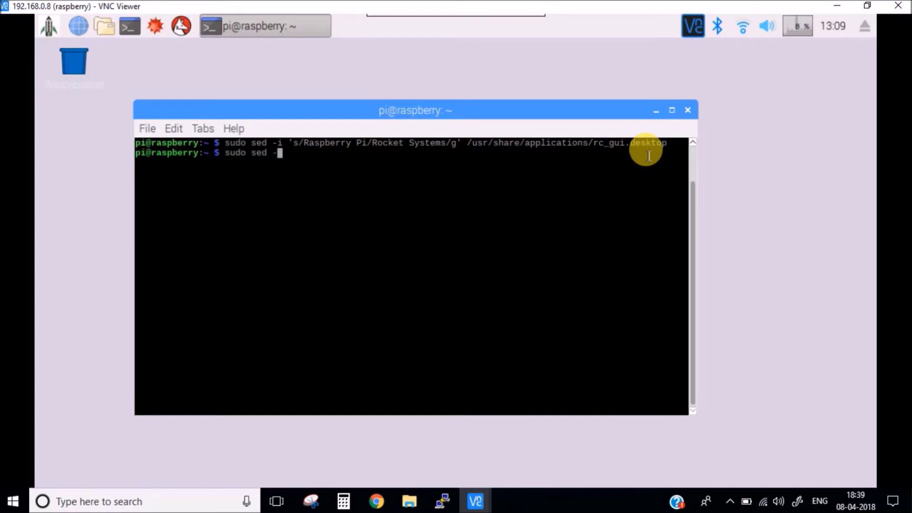
text(i '/Icon/d)
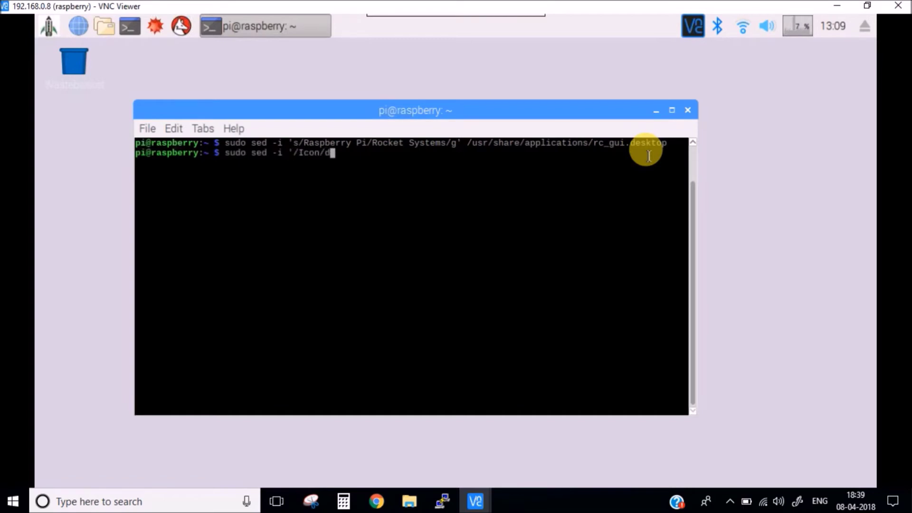
text(' /usr/share/applications/)
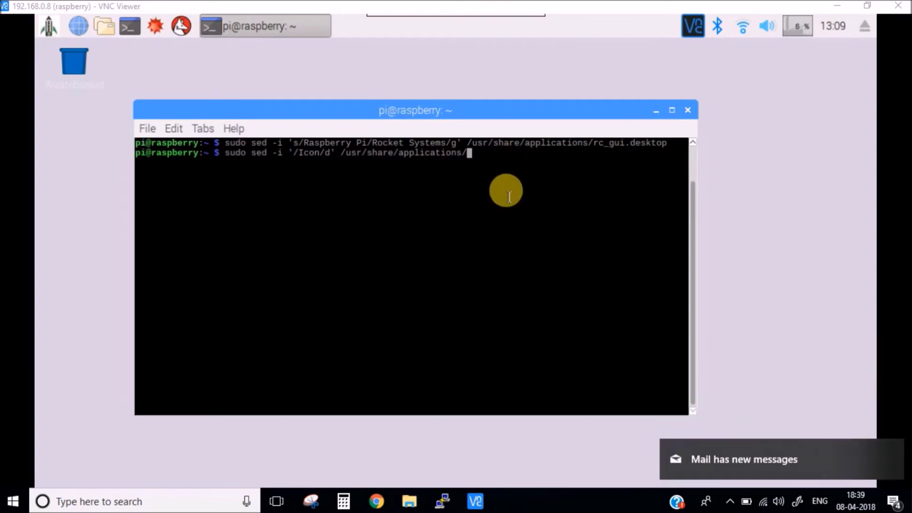
text(rc_gui.desktop)
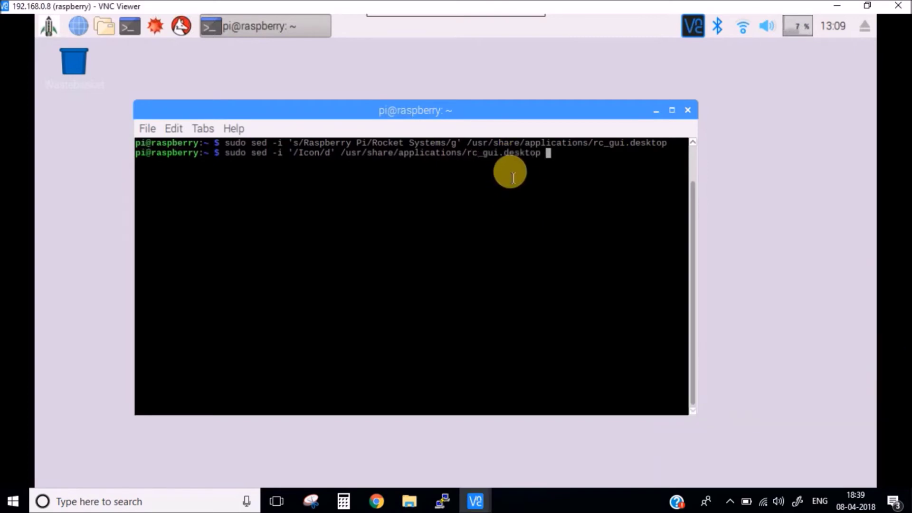
key(Return)
- Insert a new icon line at line 30 with sudo sed -i '30iIcon=/home/pi/MenuIcon.jpg/' /usr/share/applications/rc_gui.desktop
text(sudo sed -i ')
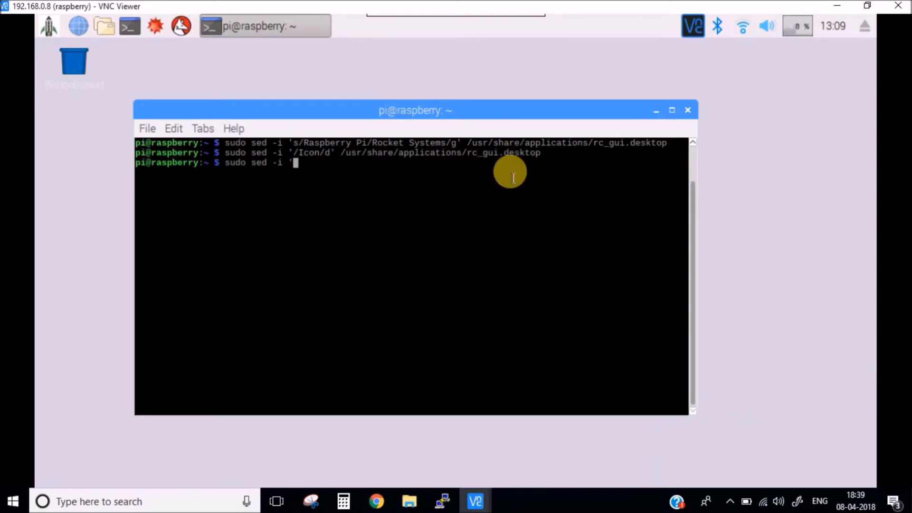
text(30iIcon=)
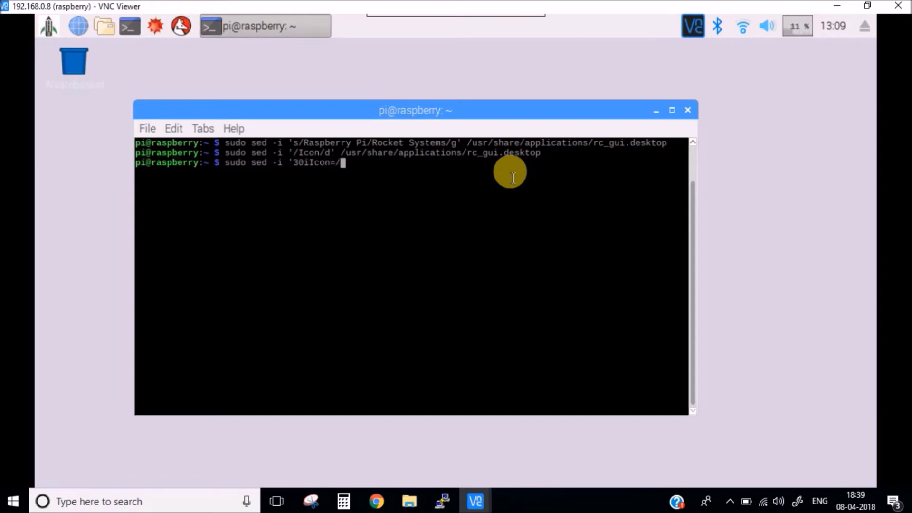
text(/home/pi)
text(Rocke)
key(BackSpace)
key(BackSpace)
key(BackSpace)
key(BackSpace)
key(BackSpace)
text(MenuIcon)
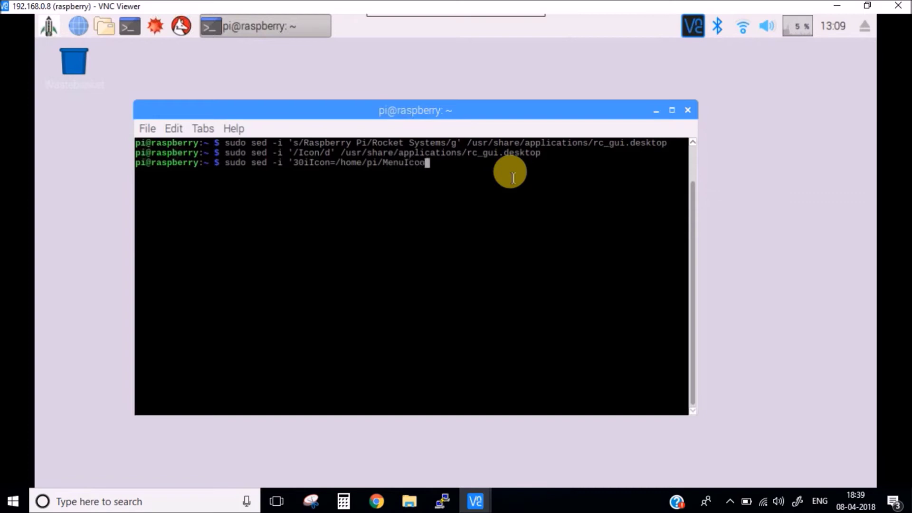
text(.jpg/')
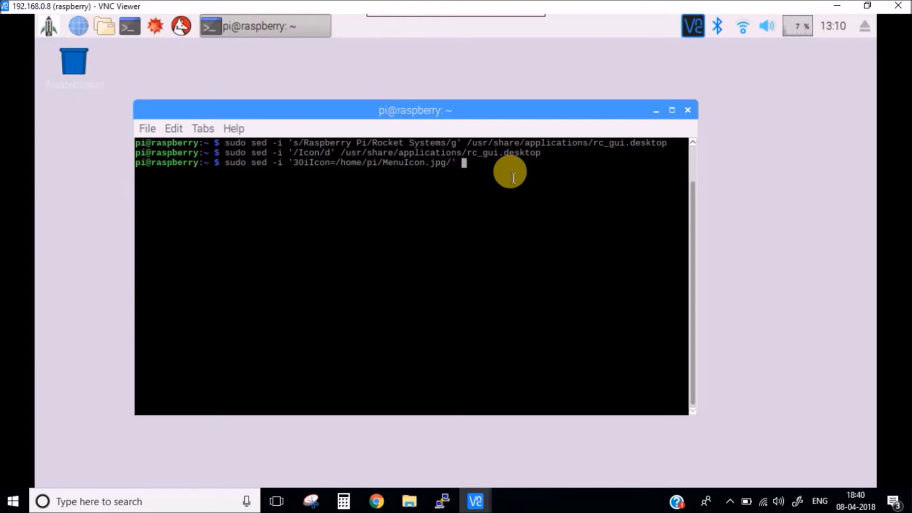
text( /usr/share/appli)
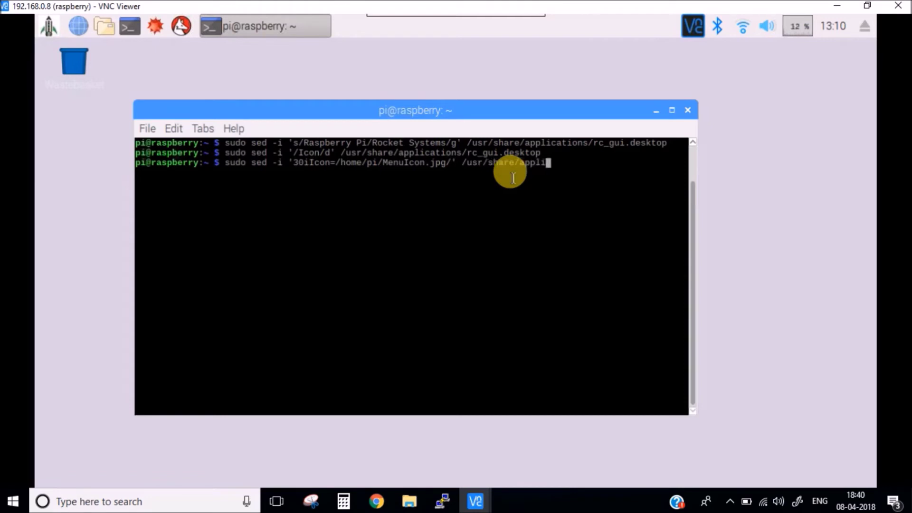
text(cations/)
key(Tab)
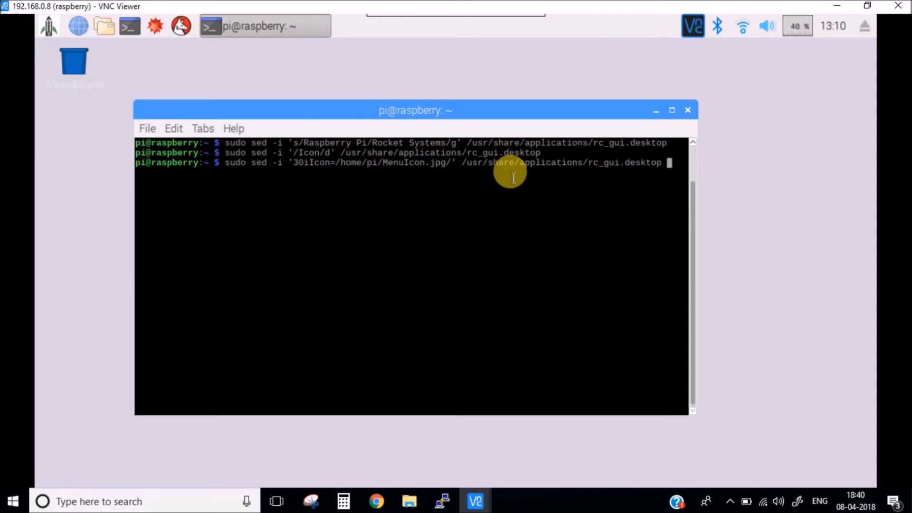
key(Return)
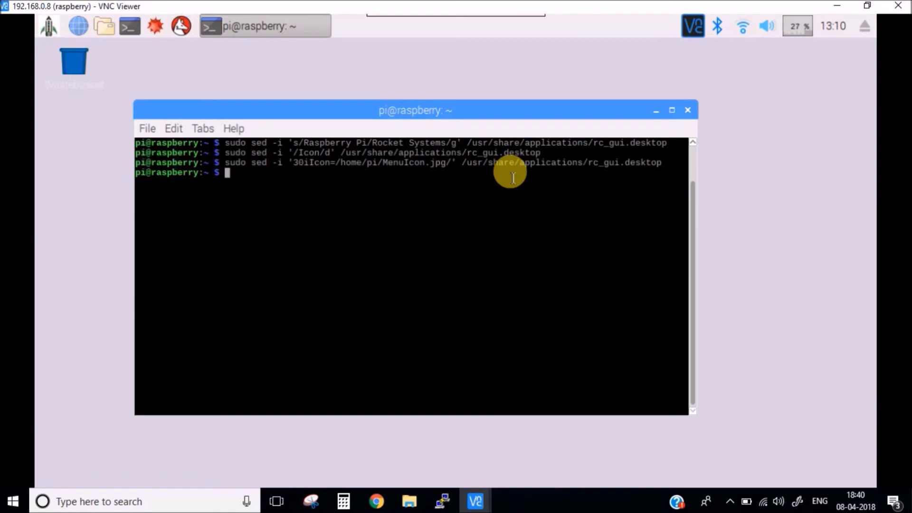
- Open /boot/cmdline.txt with sudo nano, check the end of the line for the logo.nologo option, and exit the editor
text(sudo nano /boot/cmdline.txt)
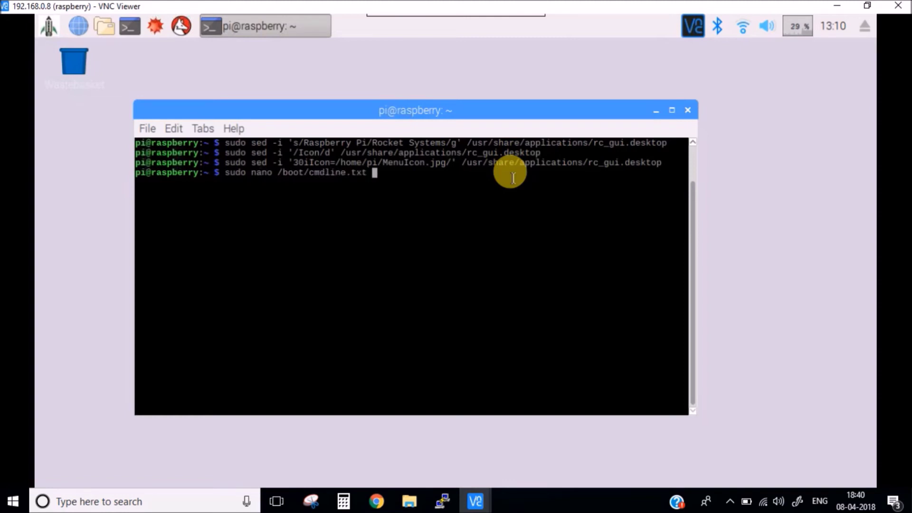
key(Return)
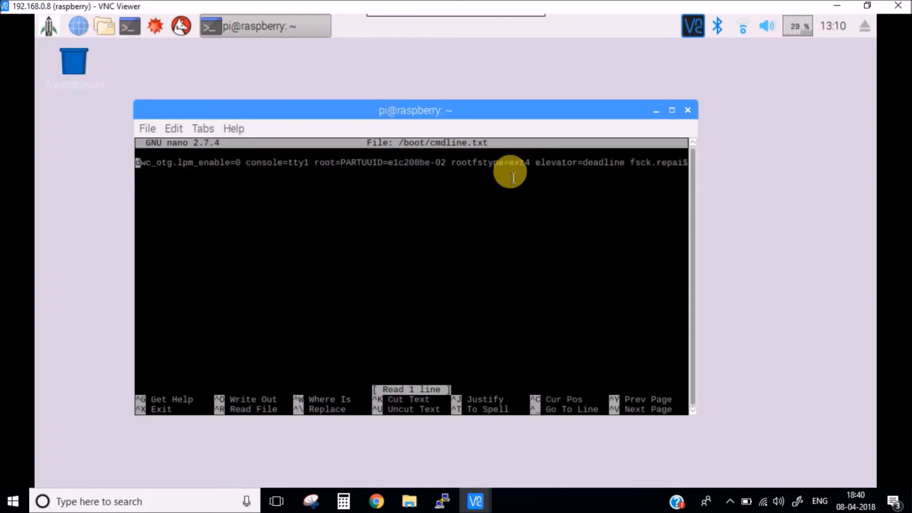
key(End)
key(Left)
key(Left)
key(Left)
key(Left)
key(Left)
key(Left)
key(Left)
key(Left)
key(Left)
key(Left)
key(Left)
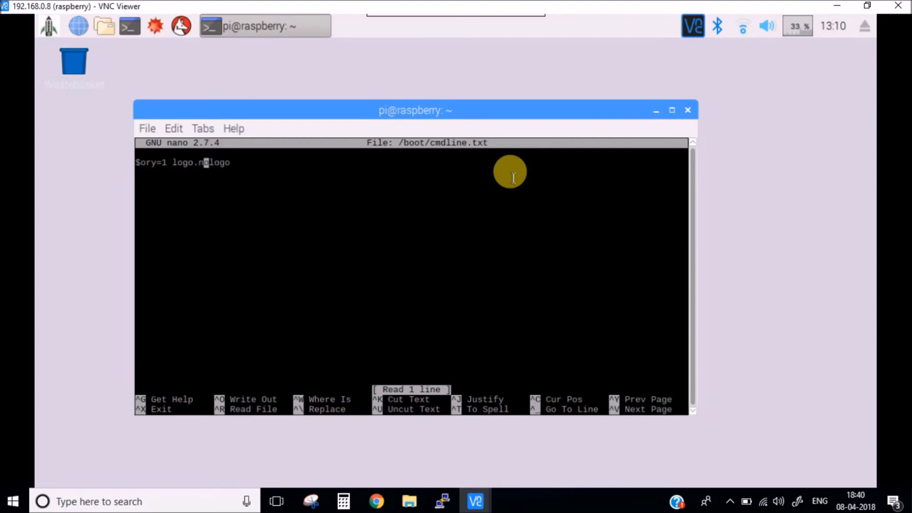
key(Right)
key(Right)
key(Right)
key(Right)
key(Right)
key(Right)
key(Right)
key(Right)
key(Right)
key(Right)
key(ctrl+x)
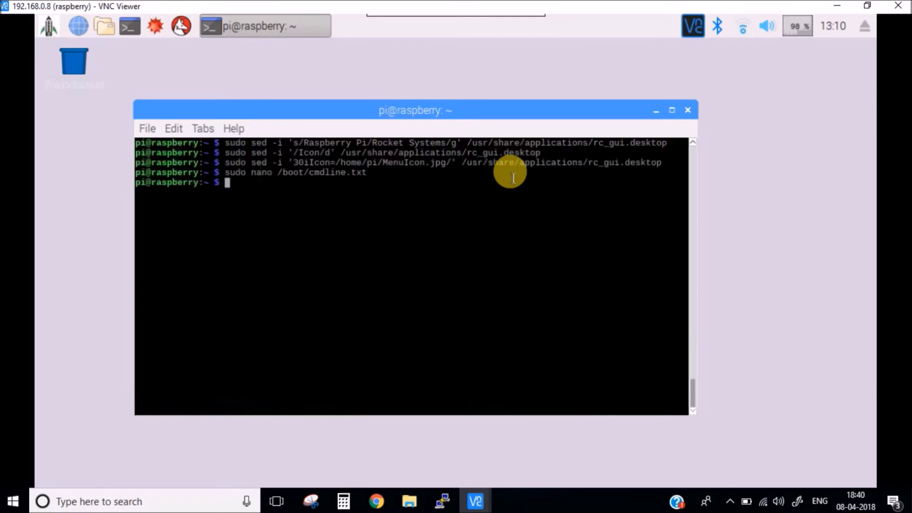
- Clear the terminal and delete the default boot splash image with sudo rm /usr/share/plymouth/themes/pix/splash.png
text(clear)
key(Return)
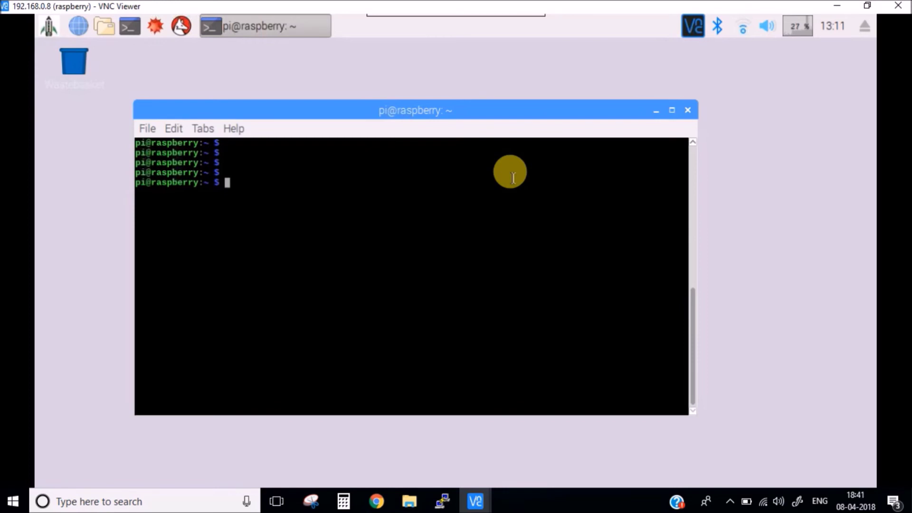
text(sudo sed)
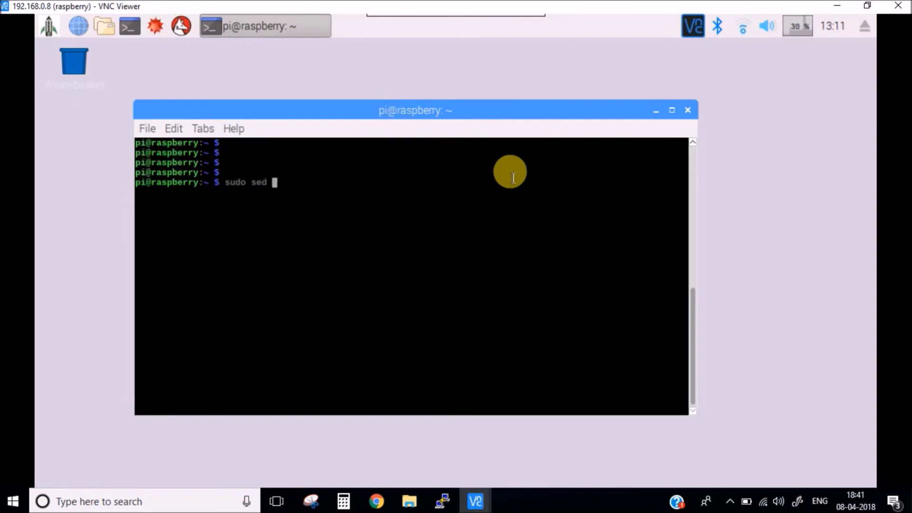
key(BackSpace)
key(BackSpace)
key(BackSpace)
key(BackSpace)
text(rm /us)
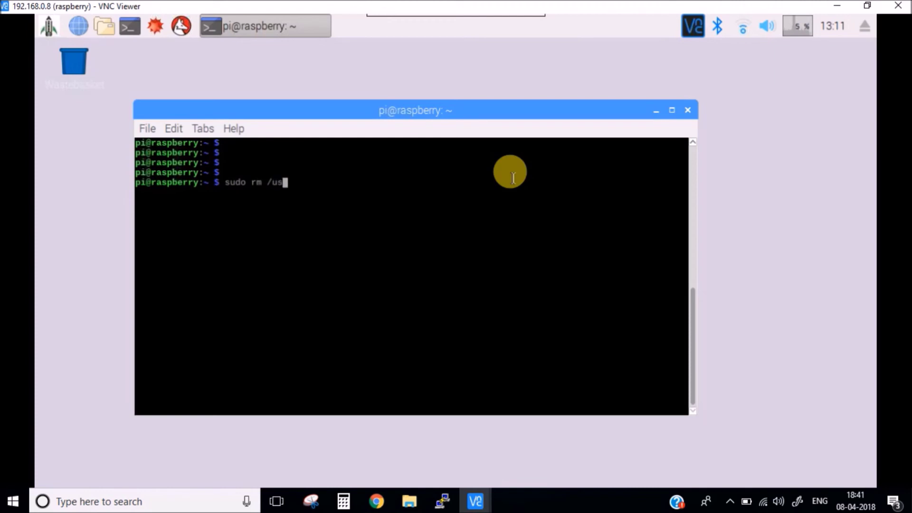
text(r/share/plymouth/)
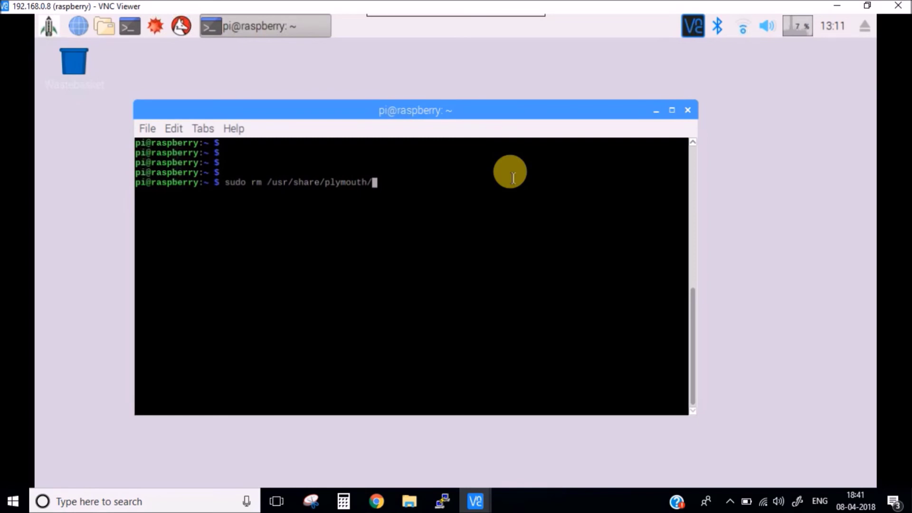
text(themes/pix/)
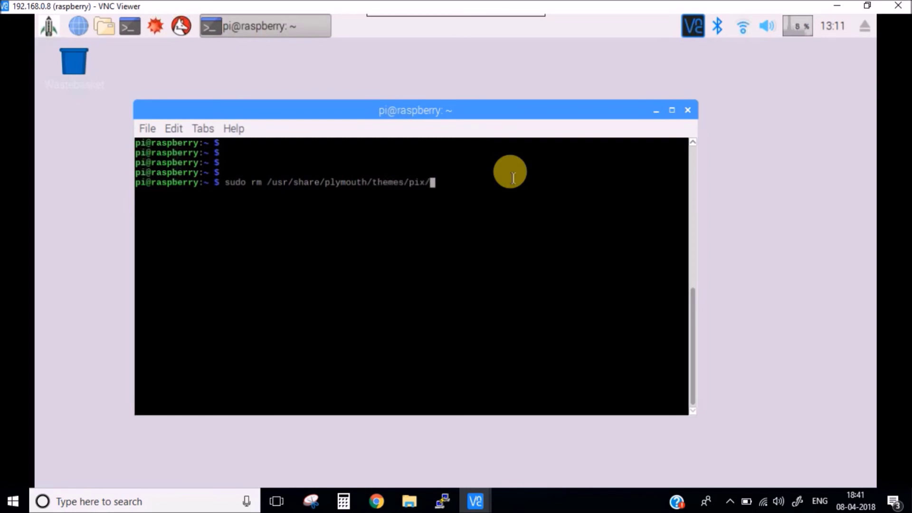
text(s)
key(Tab)
key(Return)
- Copy the custom splash image into the boot theme folder with sudo cp splash.png /usr/share/plymouth/themes/pix/
text(s)
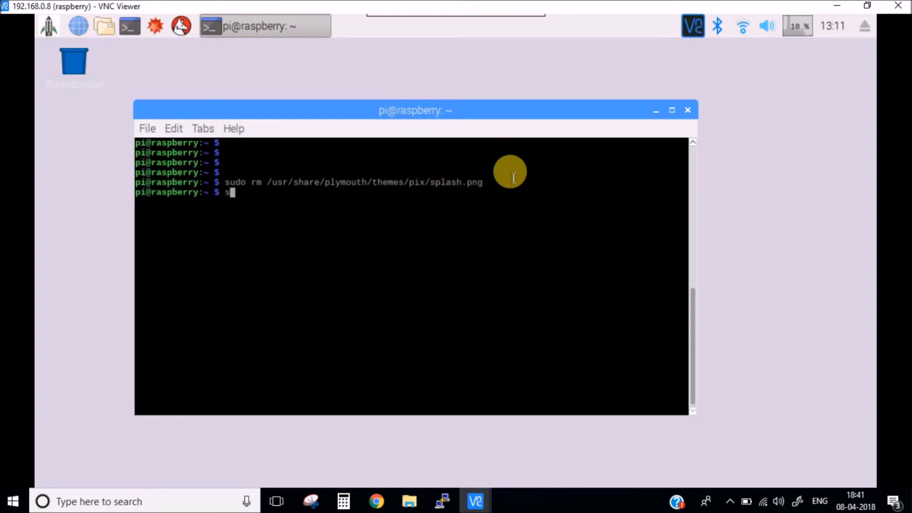
text(udo cp spla)
key(Tab)
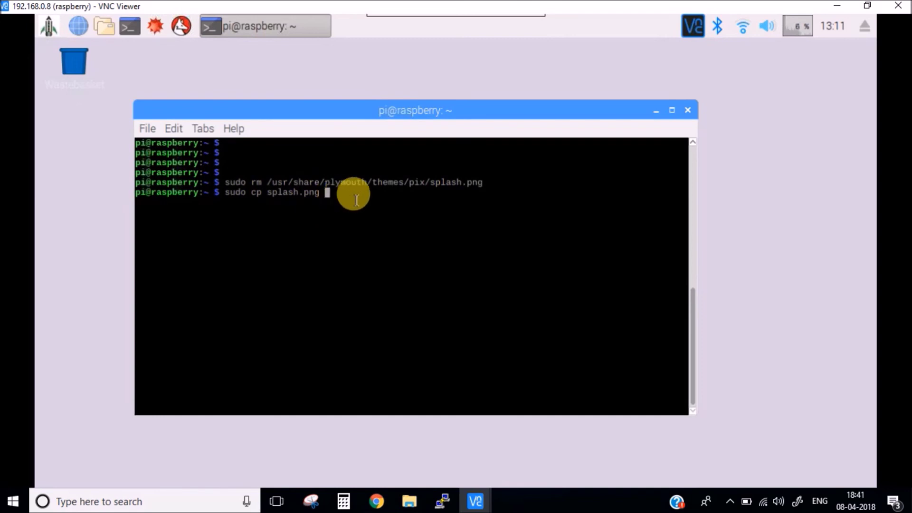
text(/usr/share/pl)
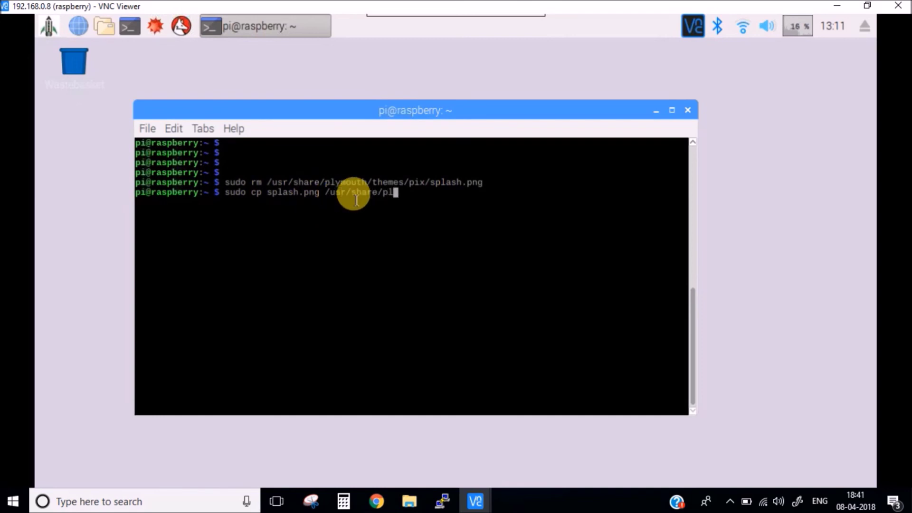
text(ymouth/them)
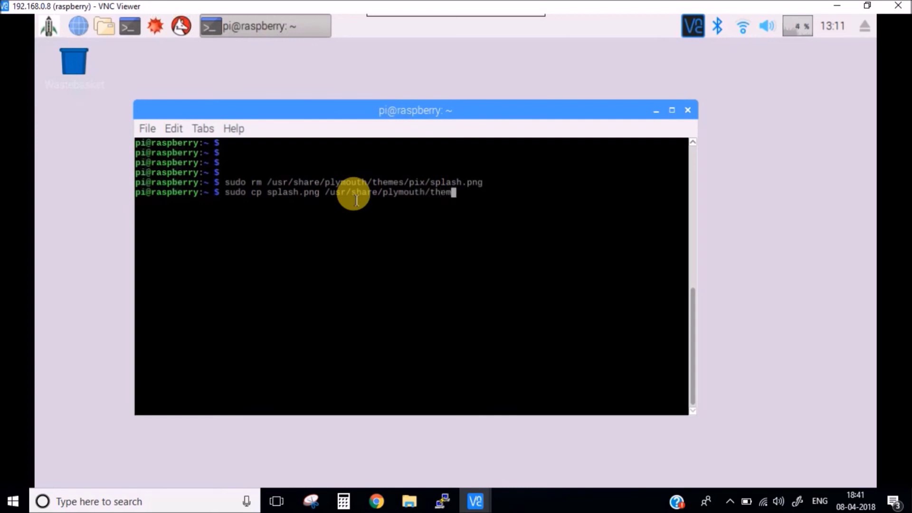
text(es/pix/)
key(Return)
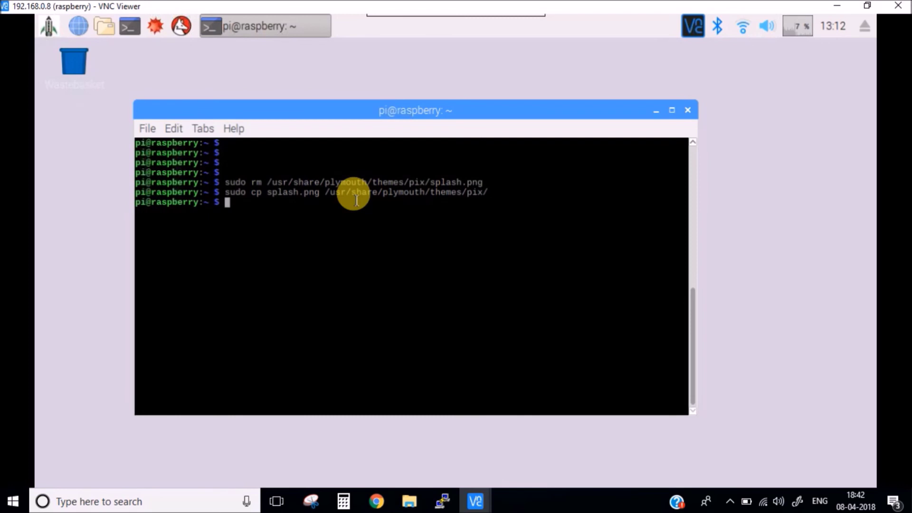
- Restart the Raspberry Pi with sudo reboot and check the configuration entry's name and icon in the Preferences list
text(sudo reboot)
key(Return)
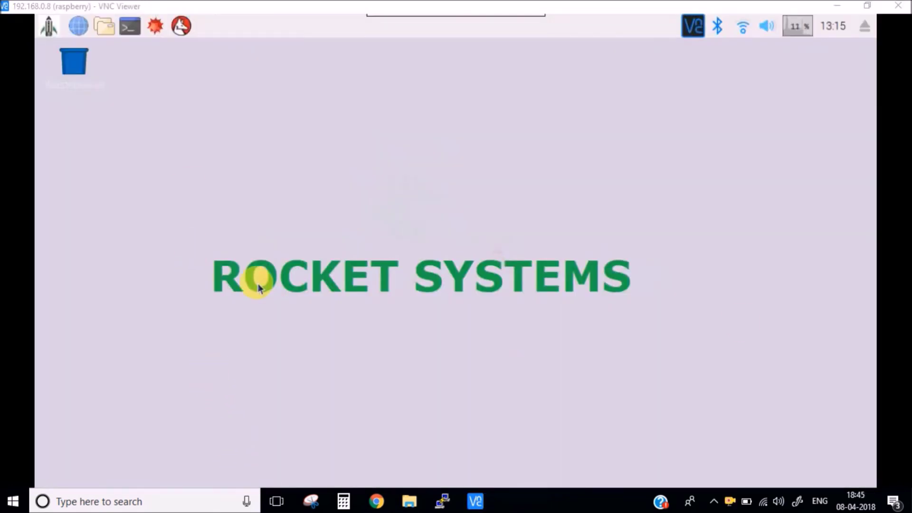
click(47, 30)
mouse_move(66, 215)
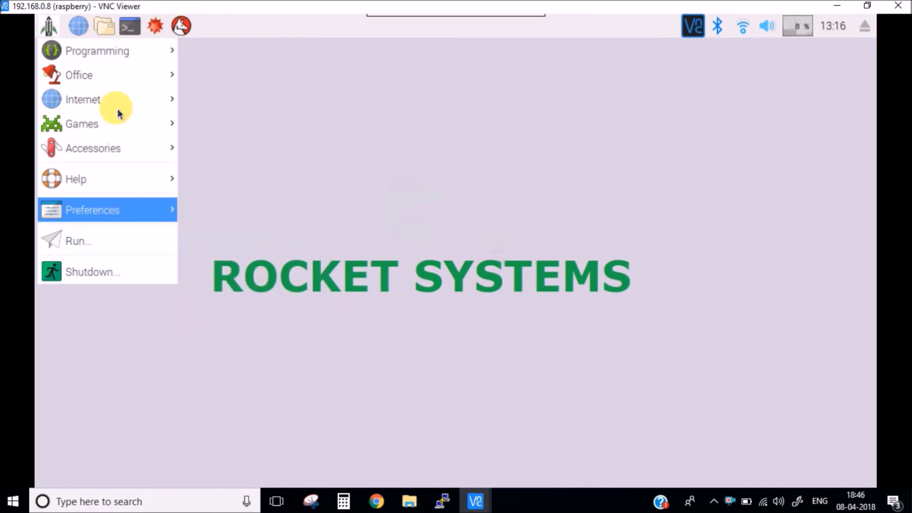
mouse_move(96, 216)
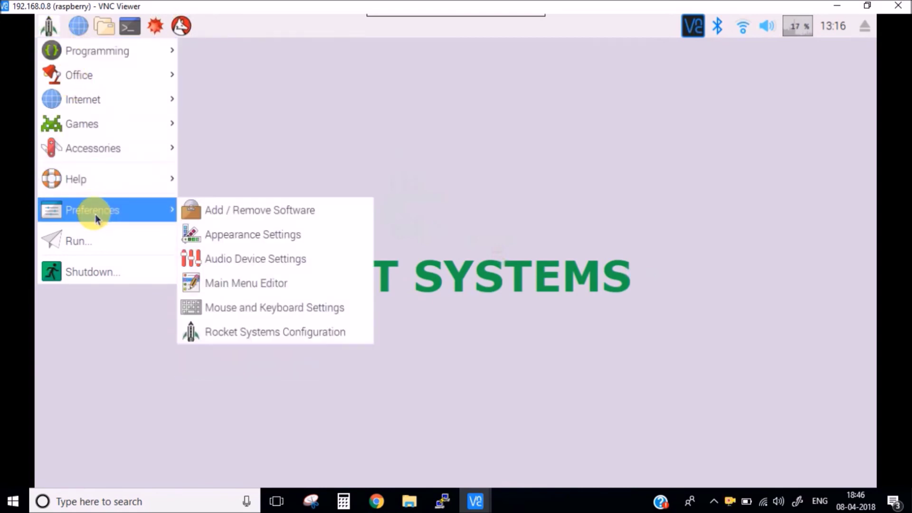